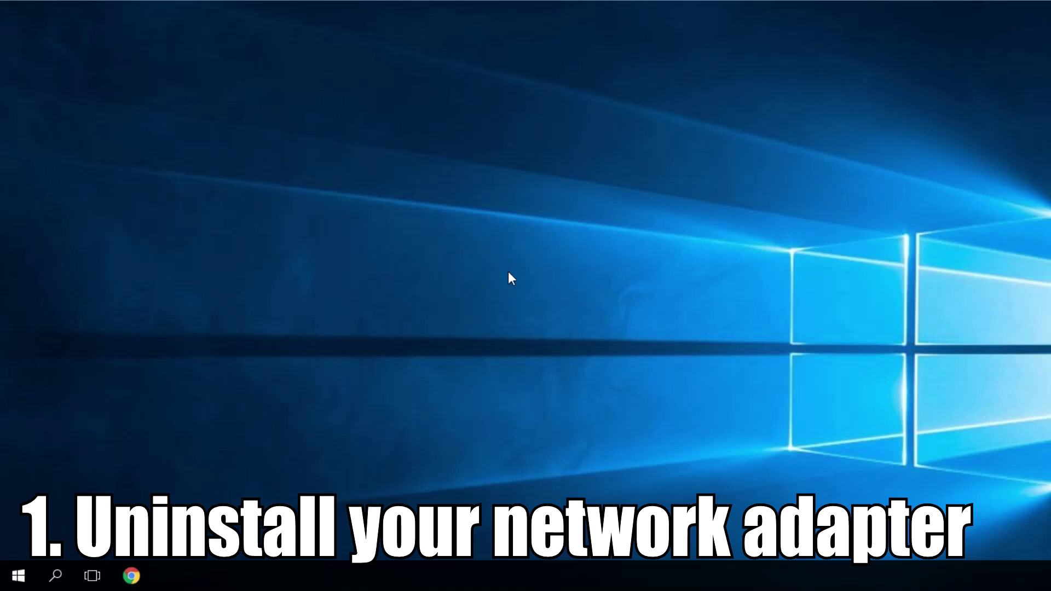
Open Device Manager from Win+X, expand Network adapters, and bring up the Intel(R) 82574L adapter's context menu.
key(super+x)
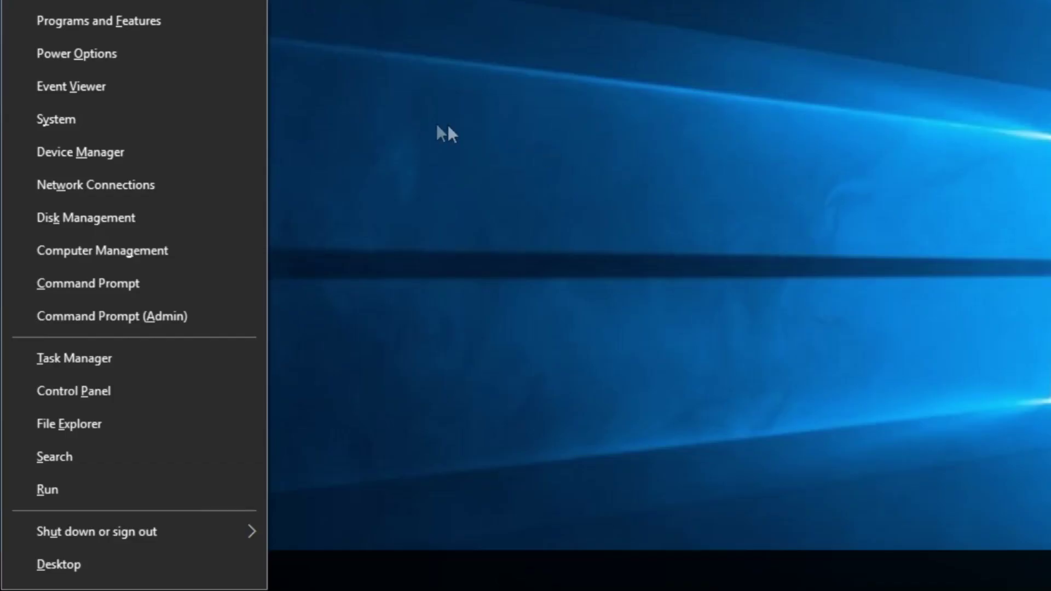
click(187, 152)
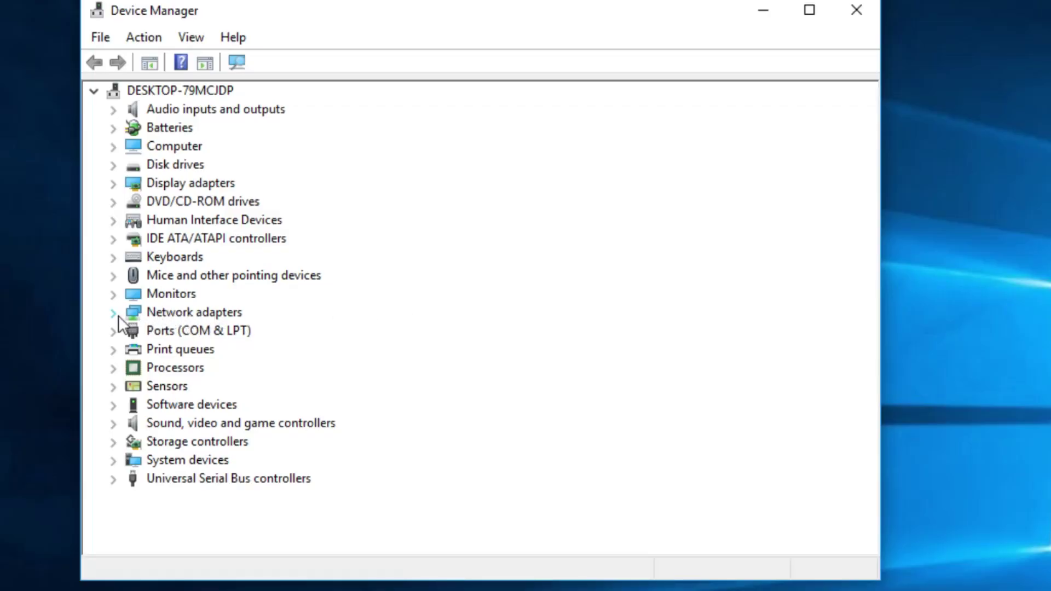
click(113, 314)
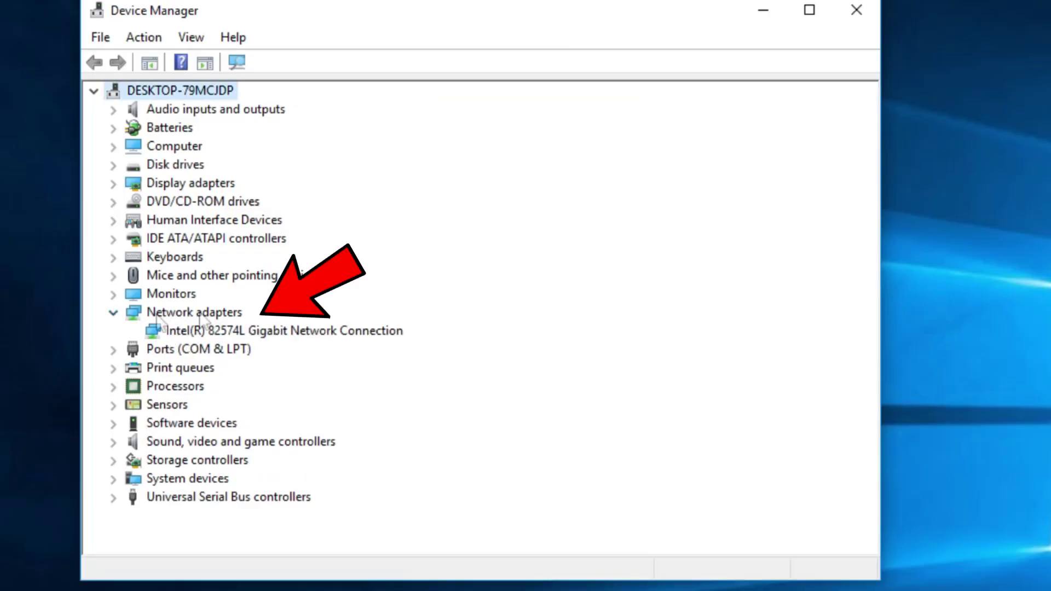
click(392, 335)
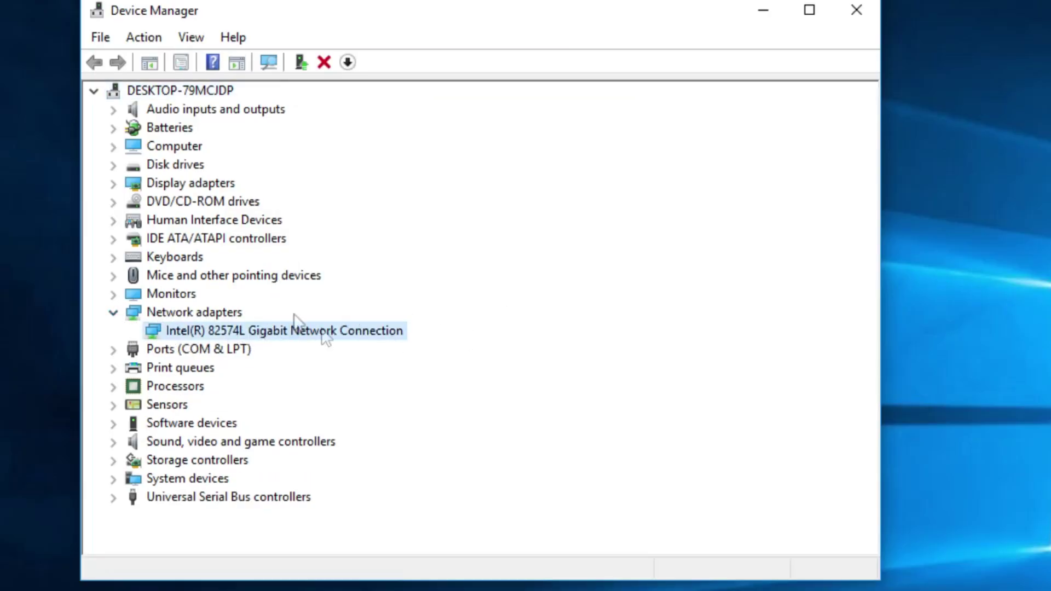
right_click(331, 328)
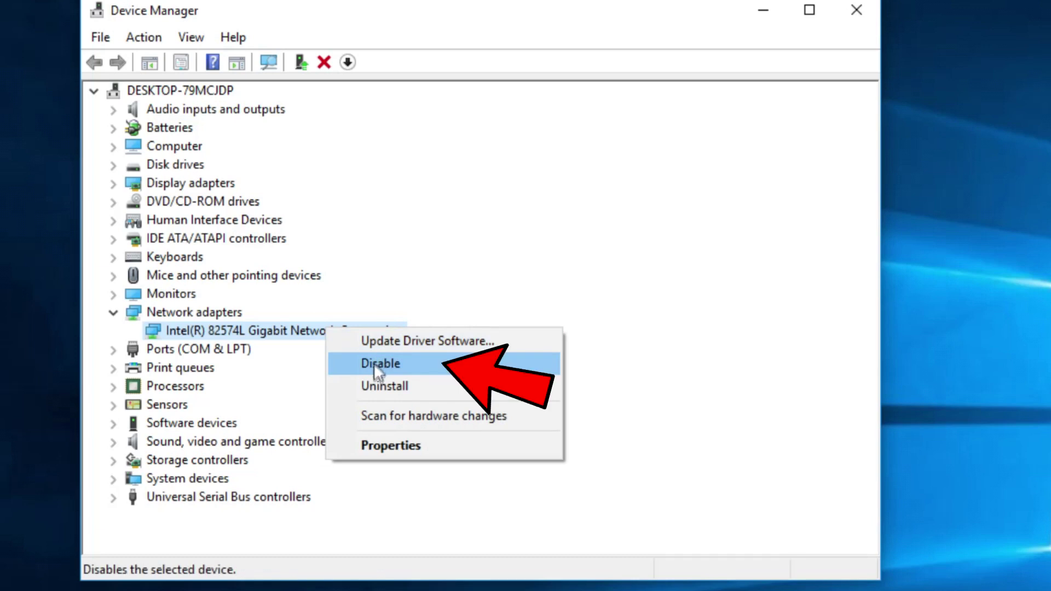
click(491, 269)
right_click(312, 337)
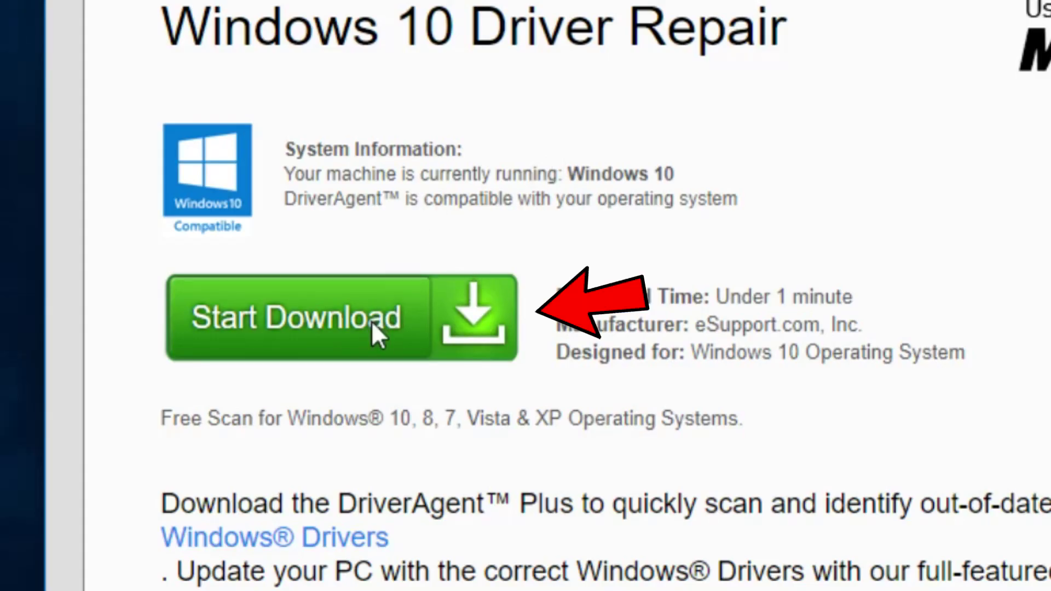
Download, run and install the DriverAgent Plus installer, then launch it from the desktop.
click(371, 321)
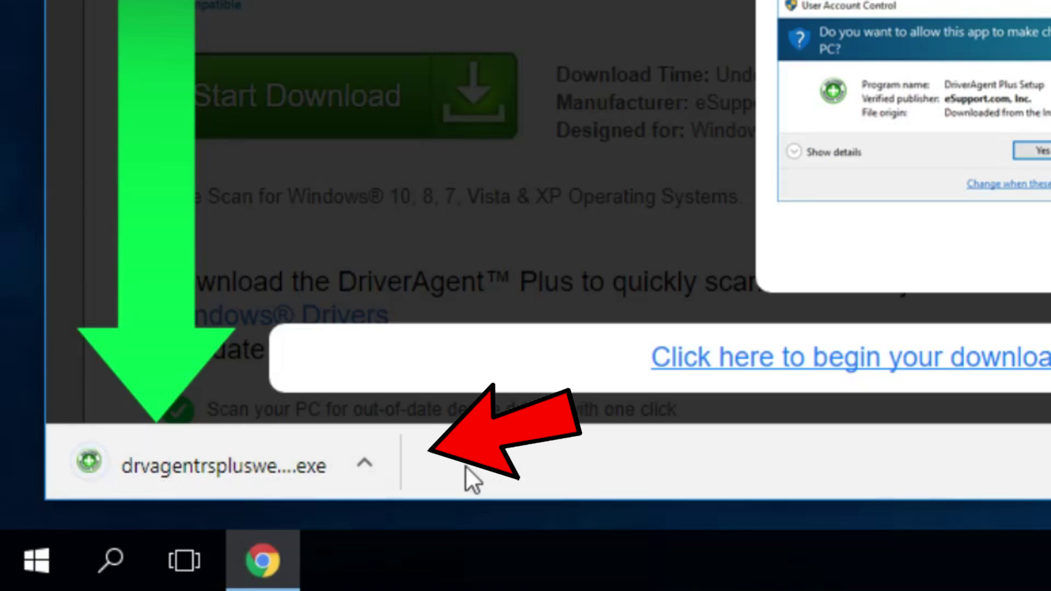
click(223, 475)
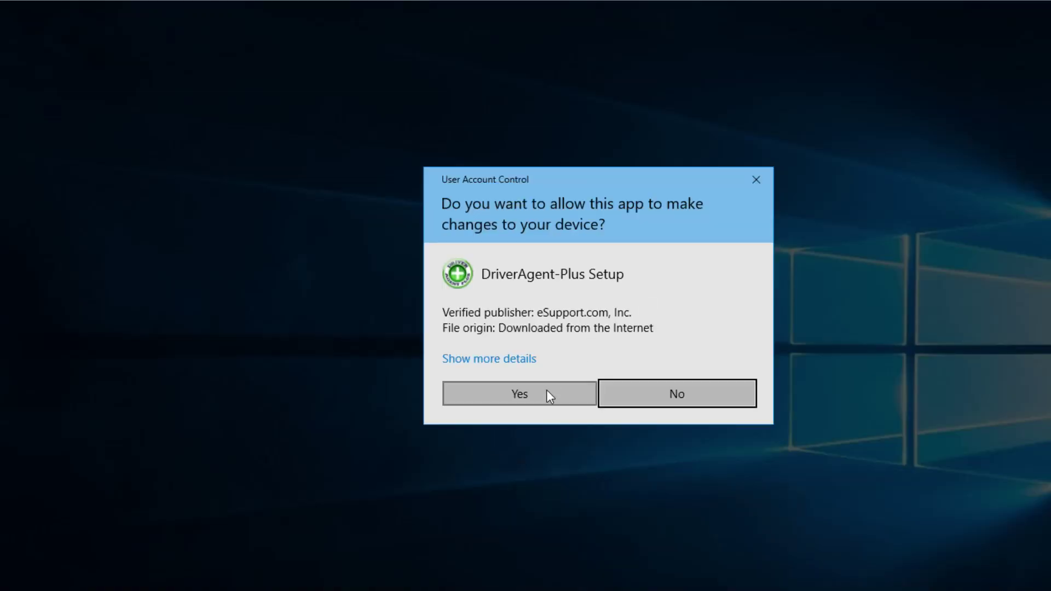
click(547, 390)
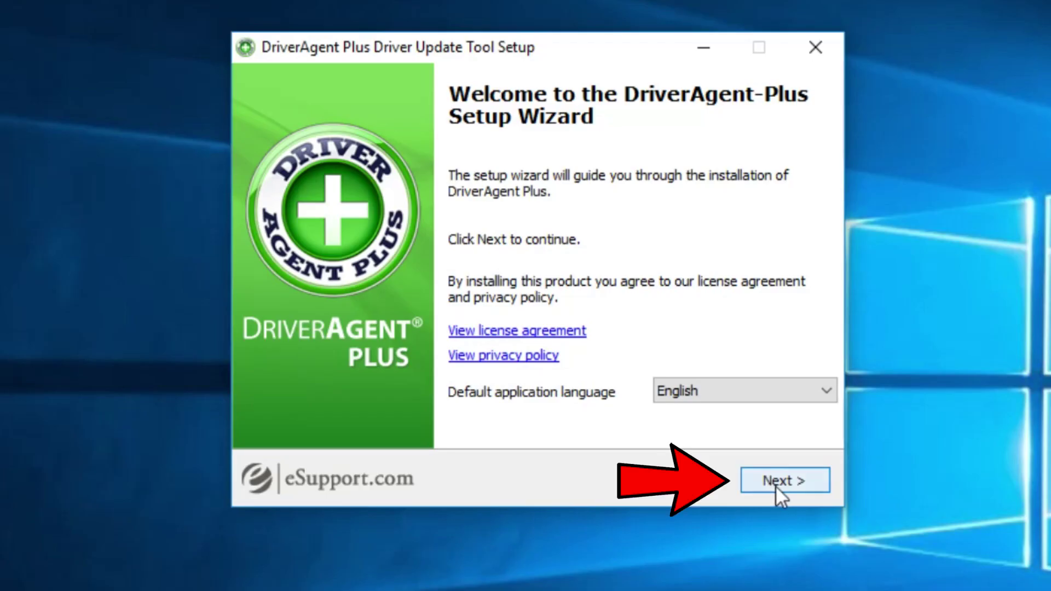
click(775, 485)
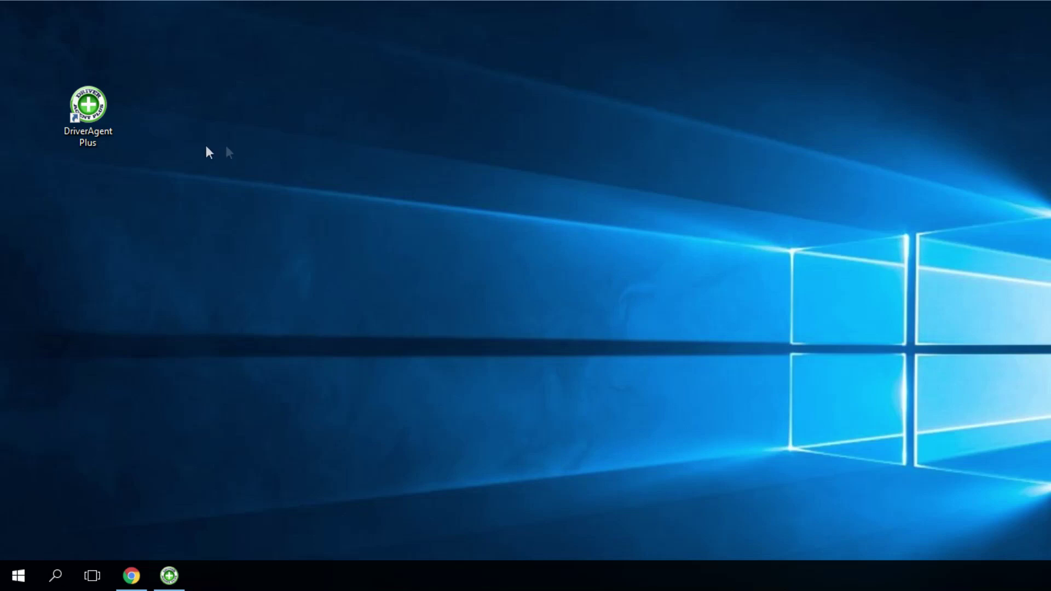
double_click(89, 112)
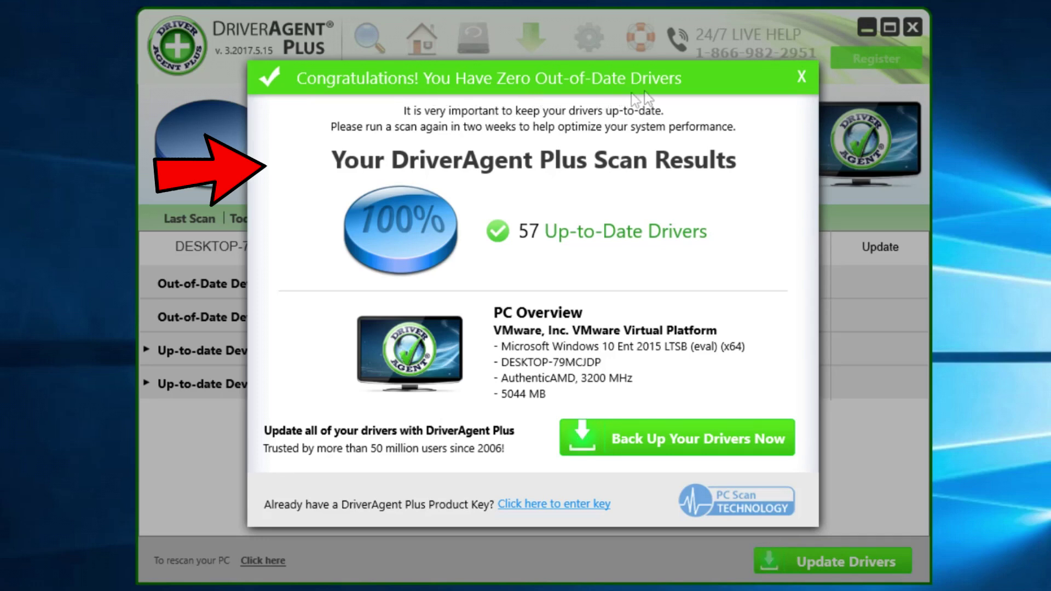
Close the DriverAgent Plus scan summary reporting 0 out-of-date and 57 up-to-date drivers.
click(802, 77)
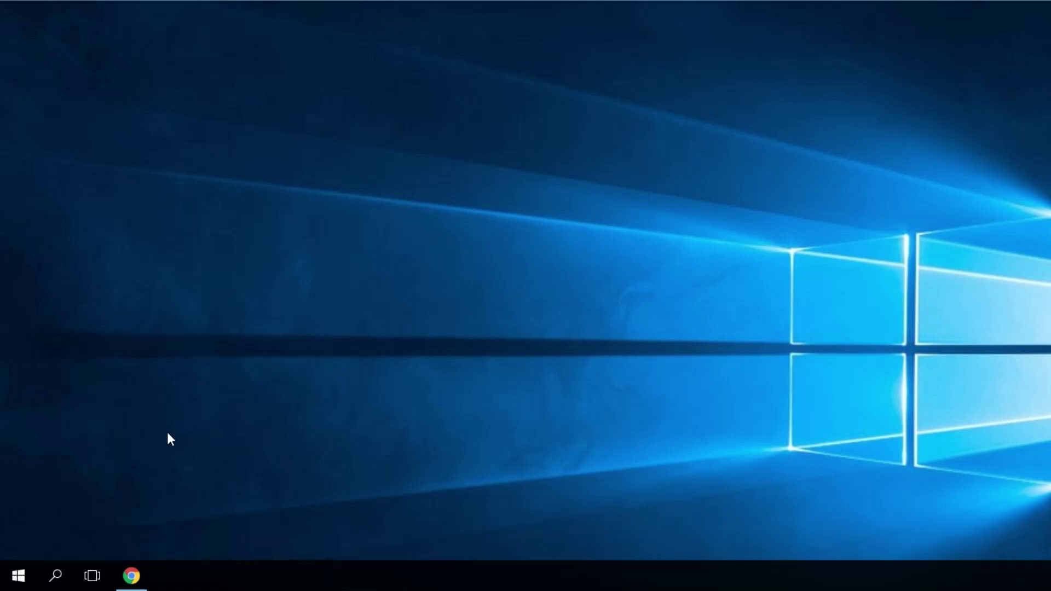
Search for 'control' to open Control Panel and go to the Network and Sharing Center.
key(super+q)
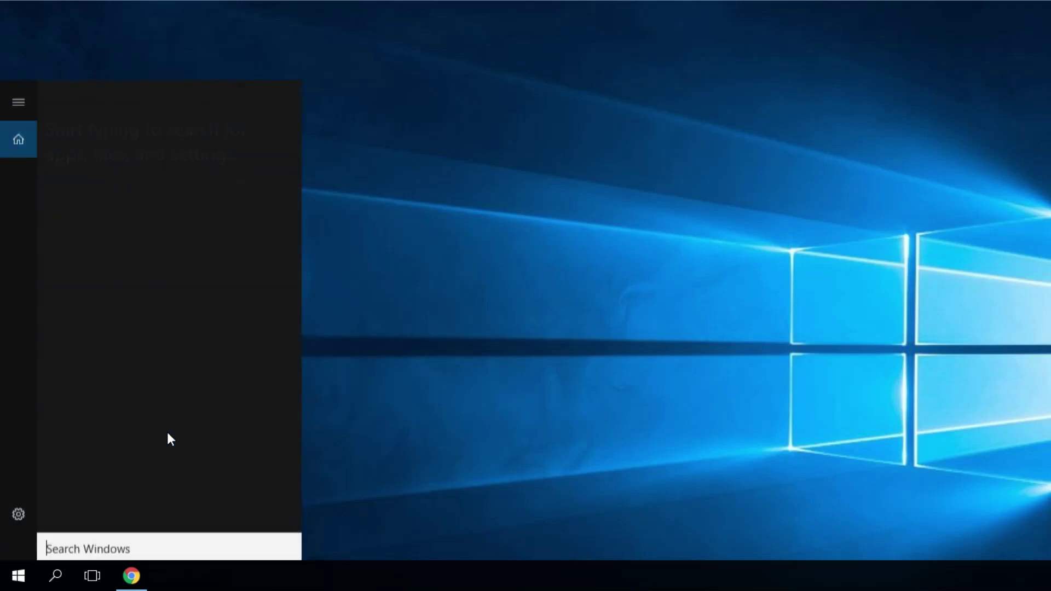
text(con)
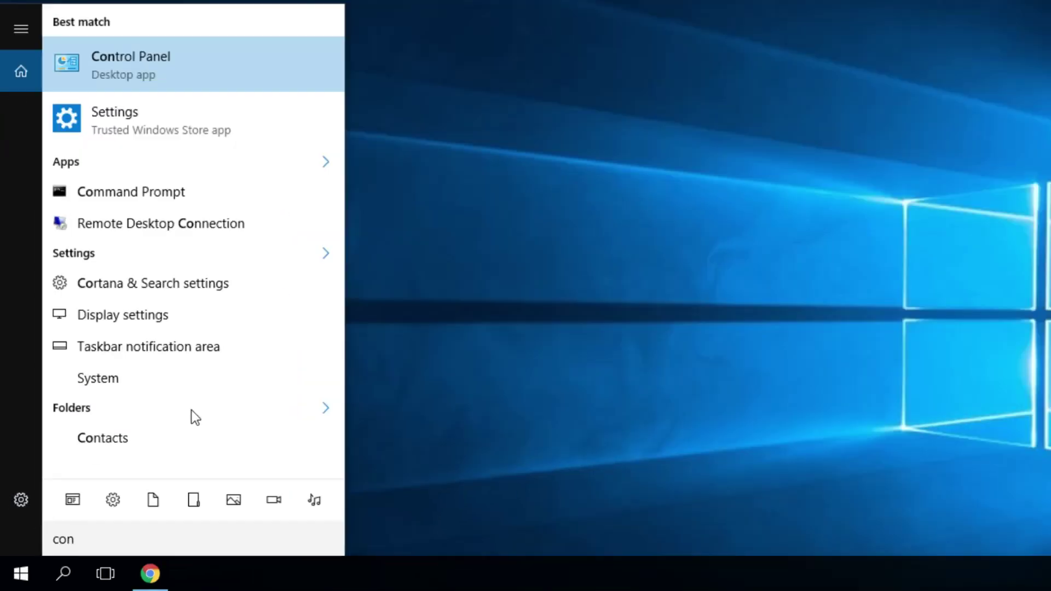
text(trol)
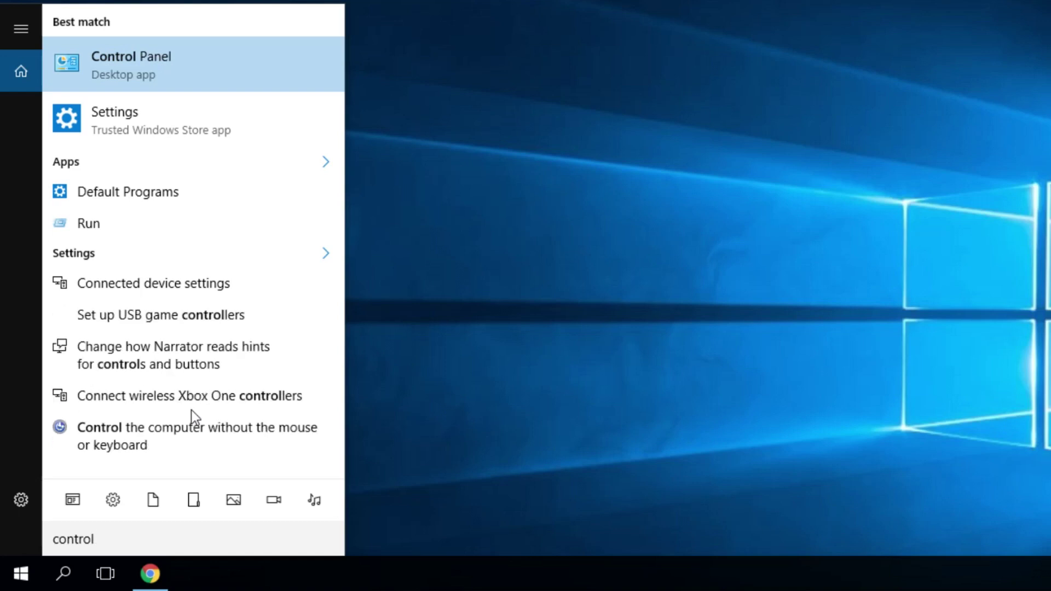
key(Return)
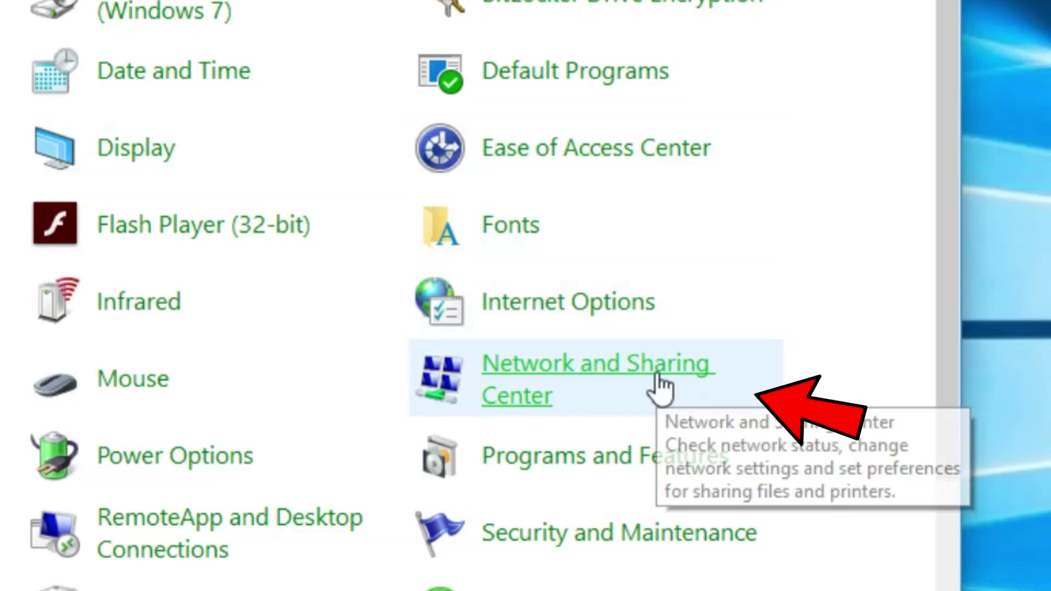
click(660, 376)
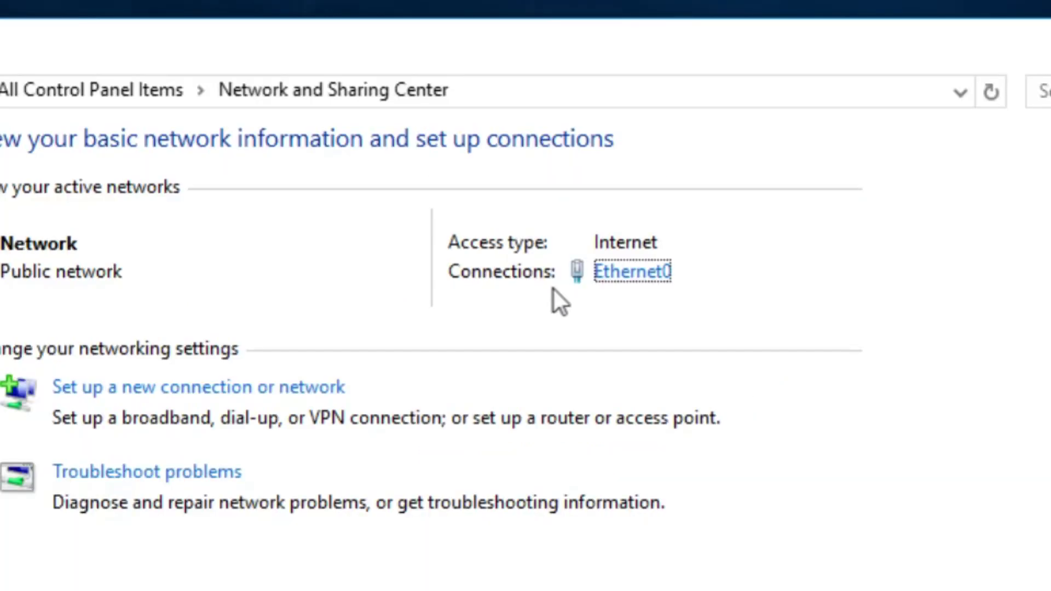
Uncheck Internet Protocol Version 6 (TCP/IPv6) in the Ethernet0 properties and confirm with OK.
click(635, 272)
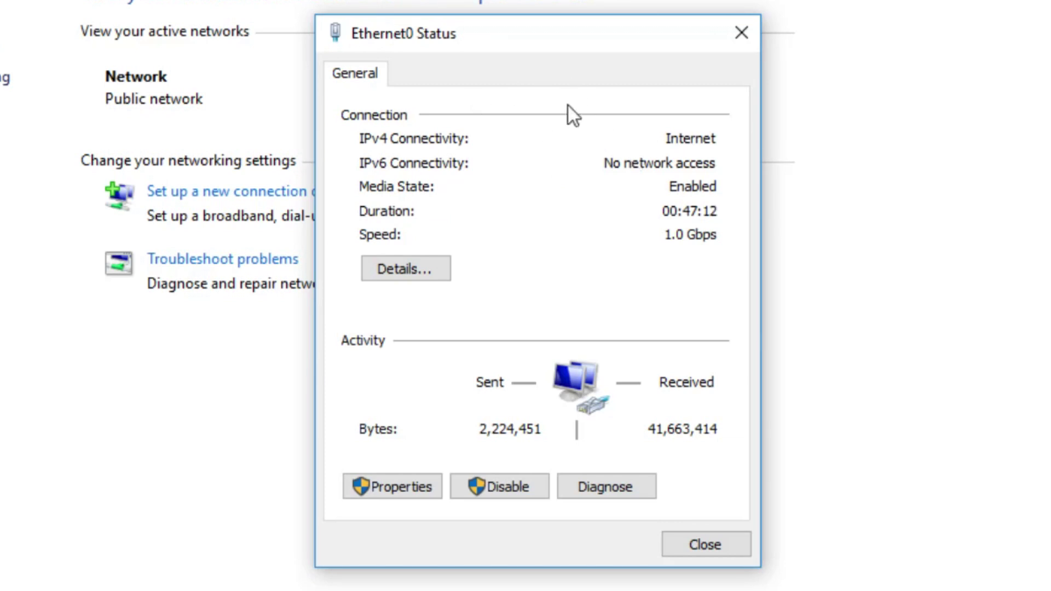
click(392, 488)
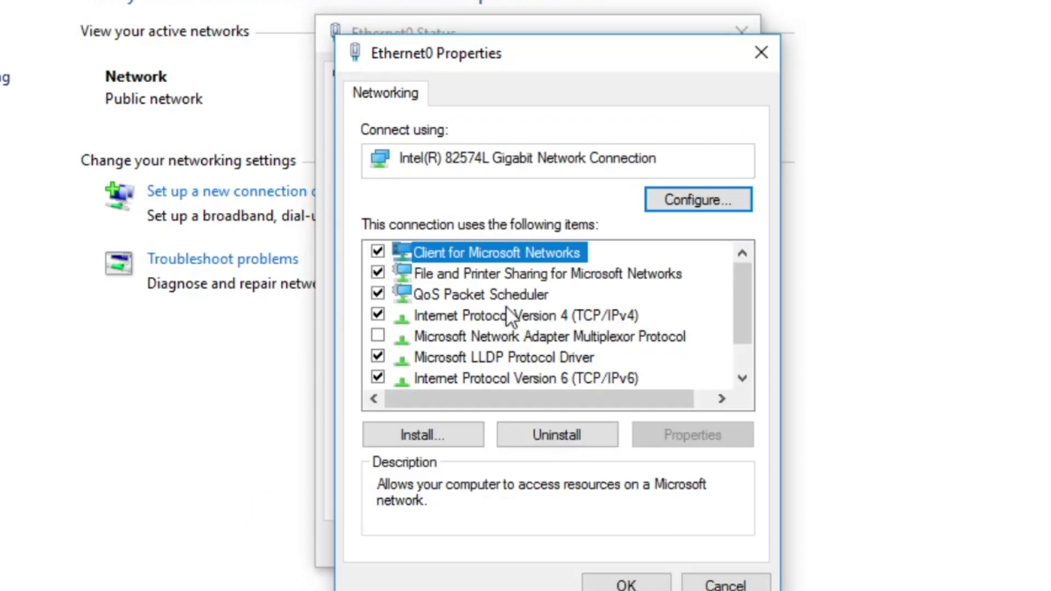
scroll(507, 311, down, 1)
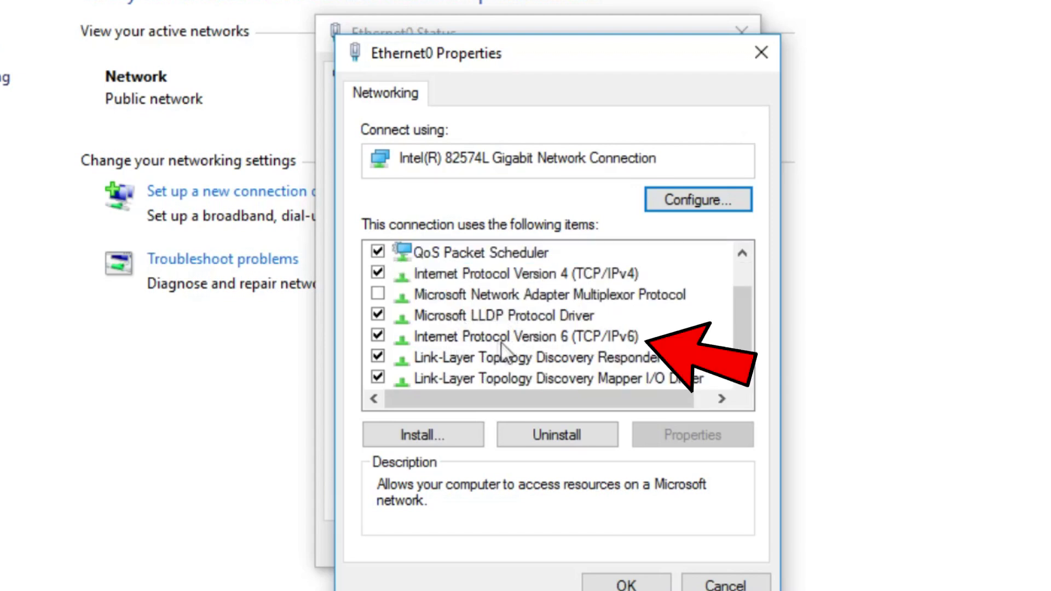
click(378, 336)
click(624, 583)
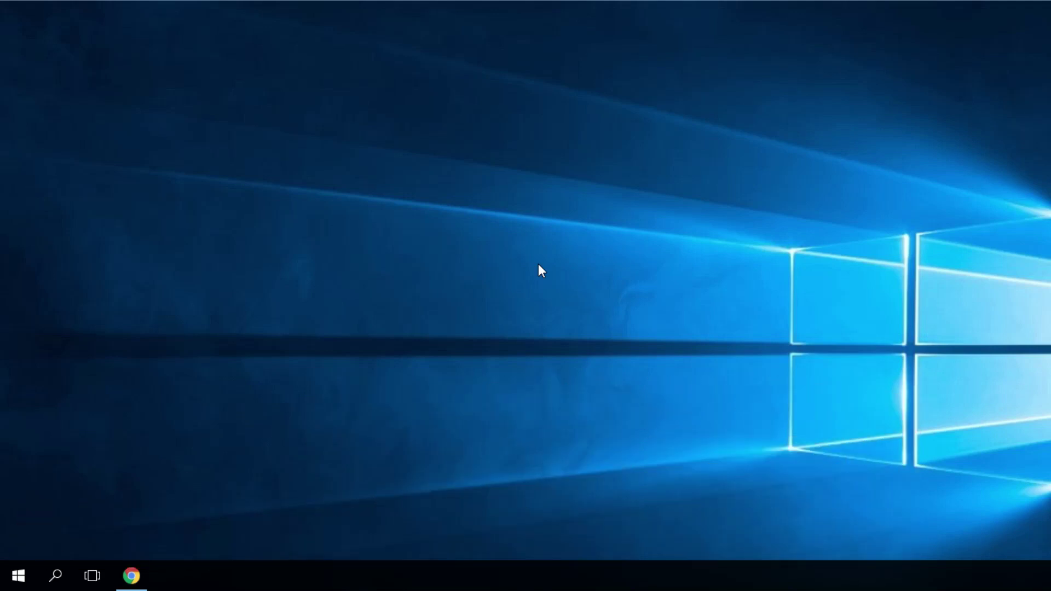
key(super+q)
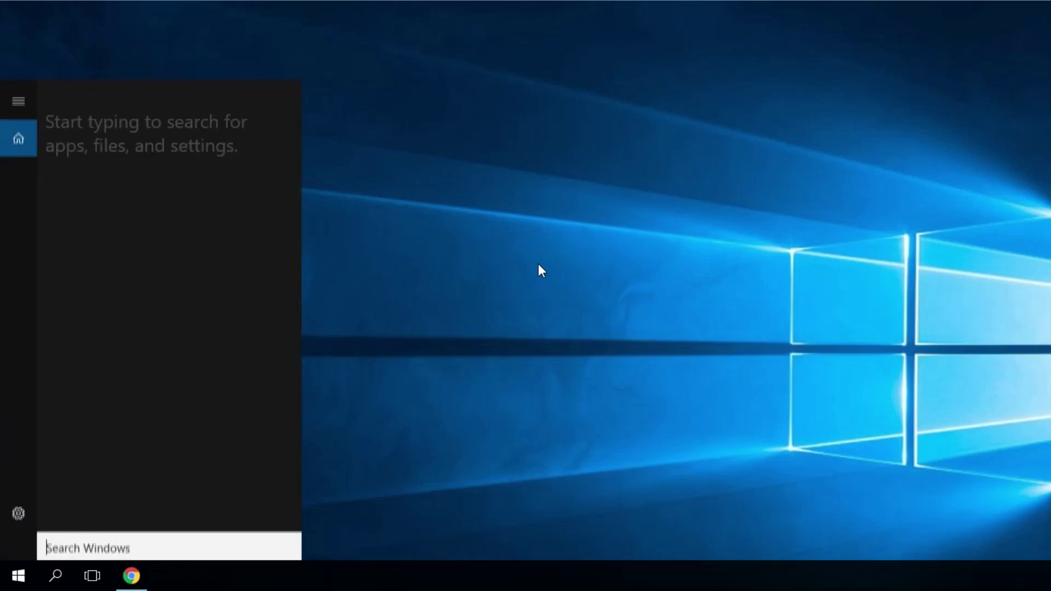
text(con)
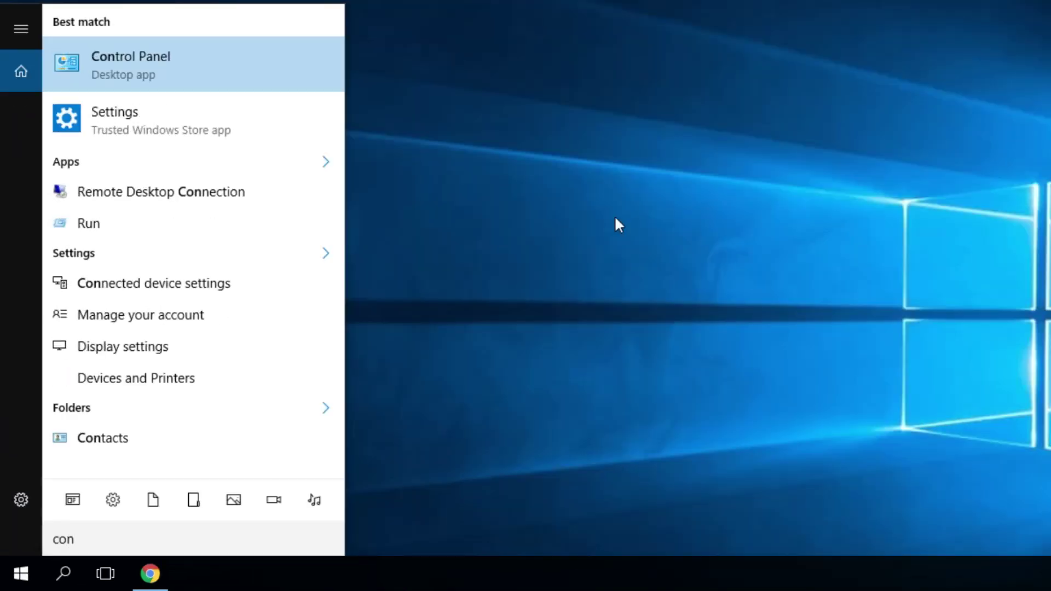
text(trol)
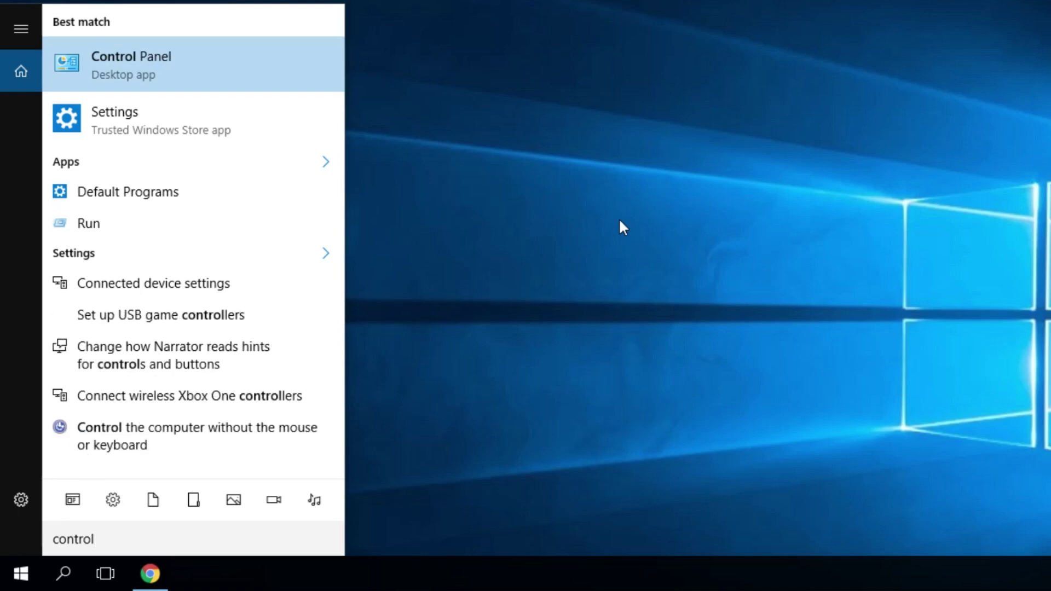
key(Return)
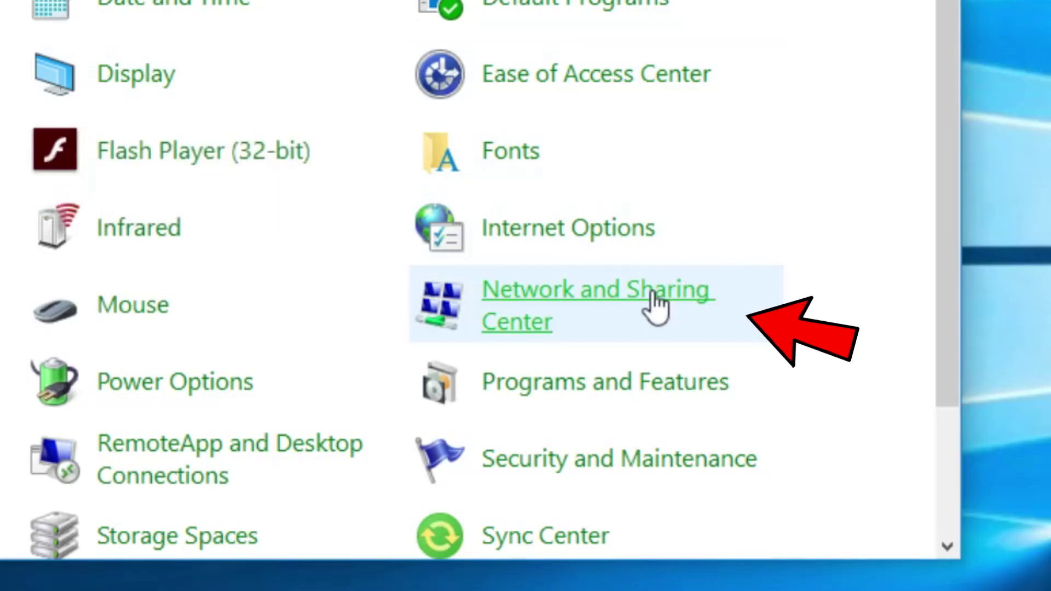
click(653, 296)
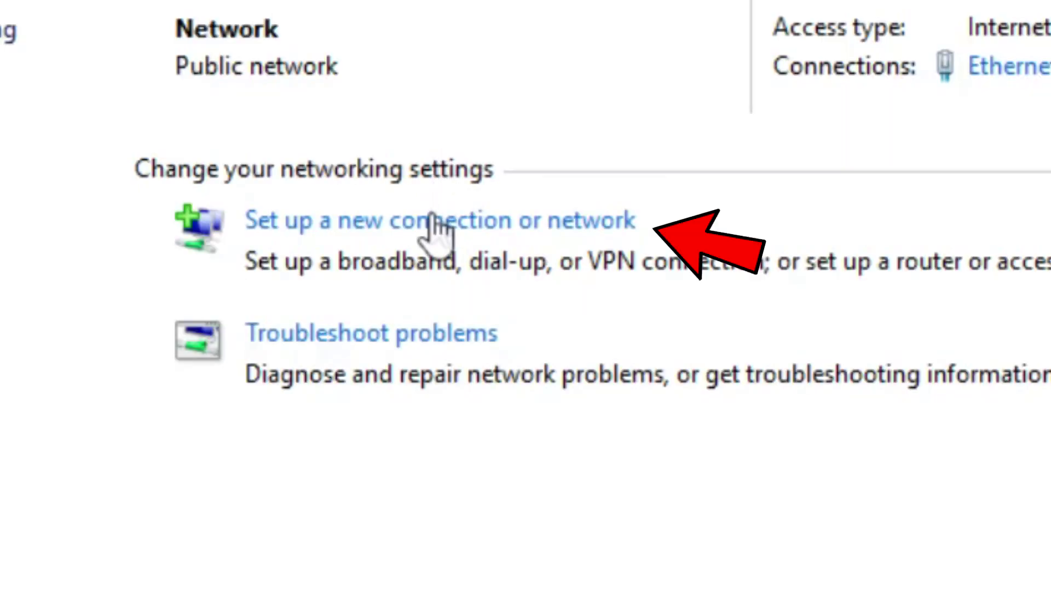
click(431, 229)
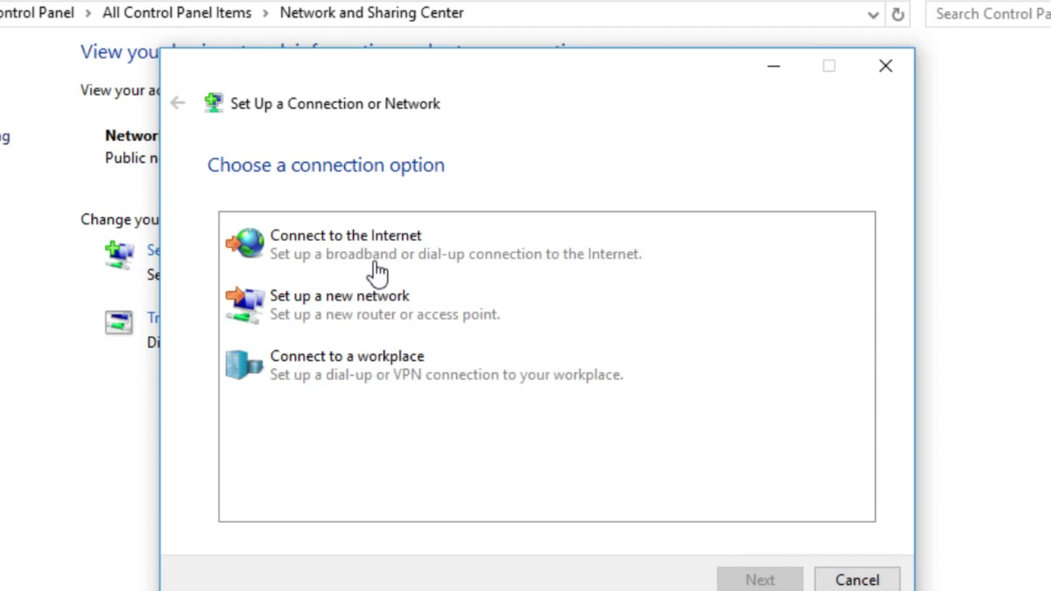
click(875, 67)
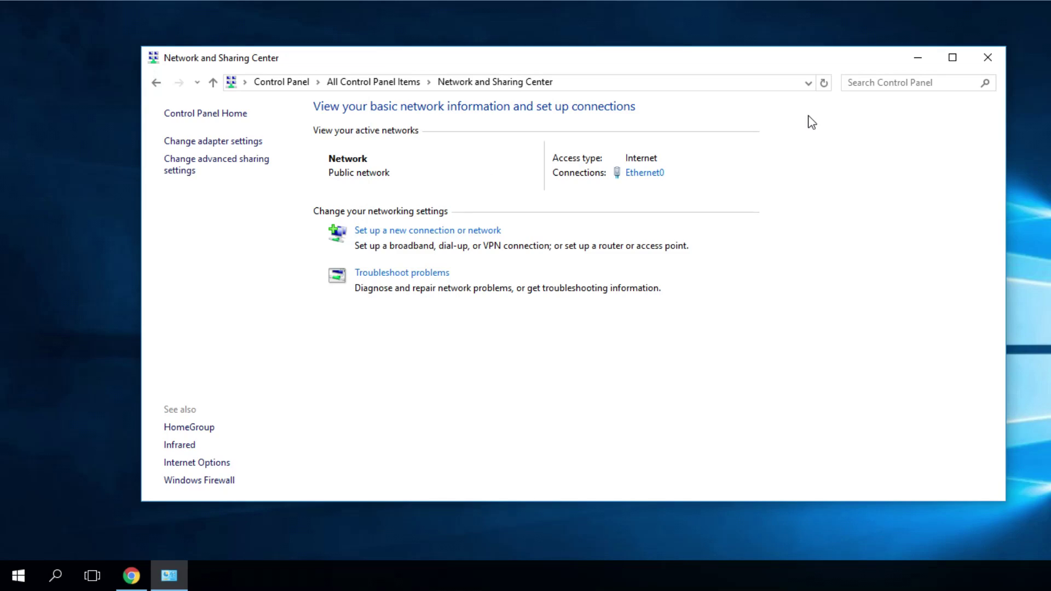
click(987, 57)
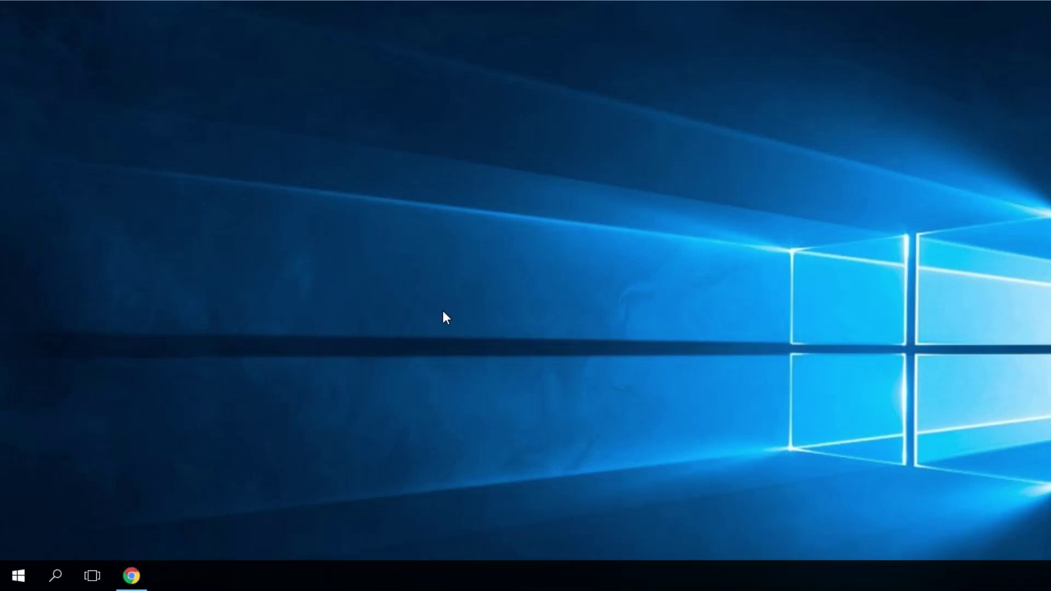
Open Network Connections from Win+X, disable the Ethernet0 adapter, then enable it again.
key(super+x)
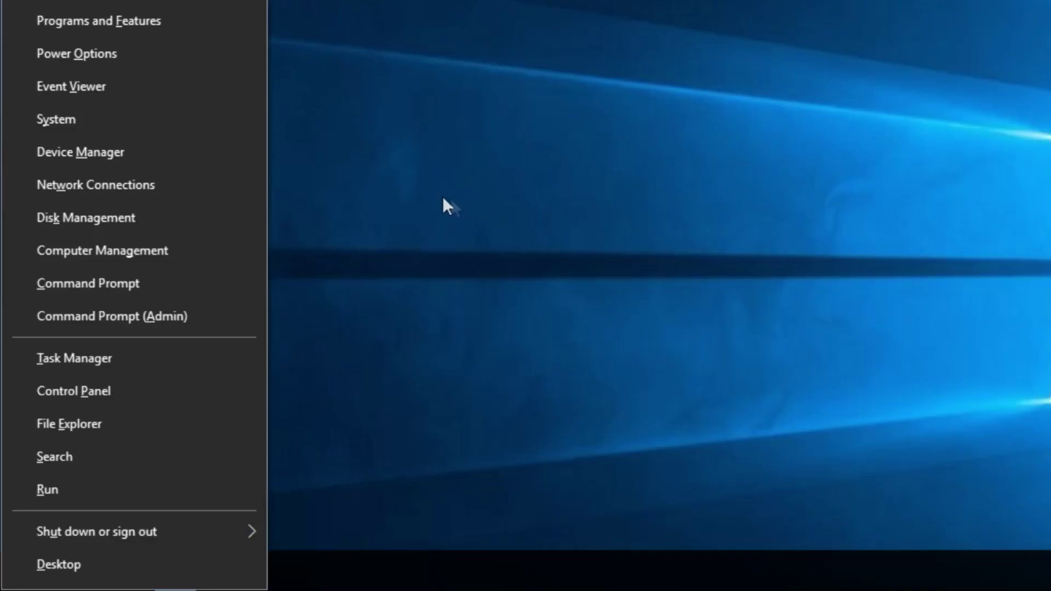
click(96, 185)
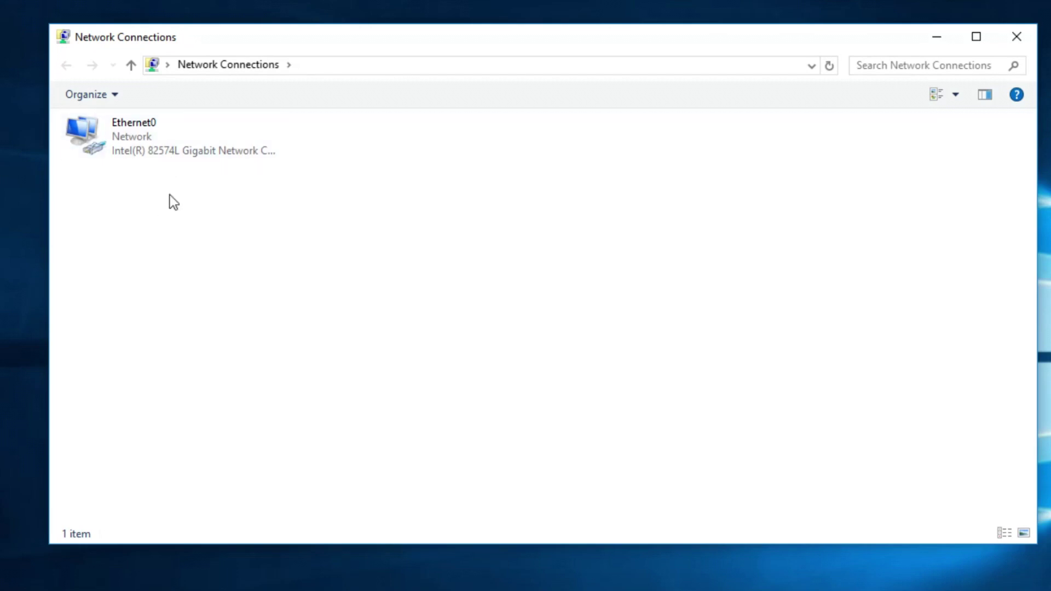
click(155, 143)
right_click(155, 142)
click(204, 156)
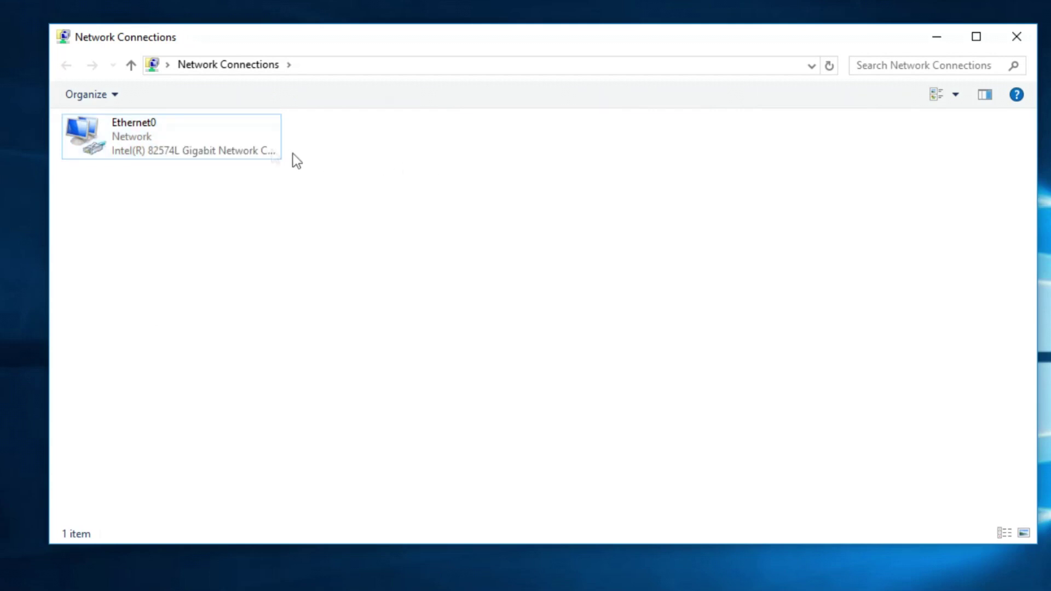
right_click(212, 144)
click(327, 131)
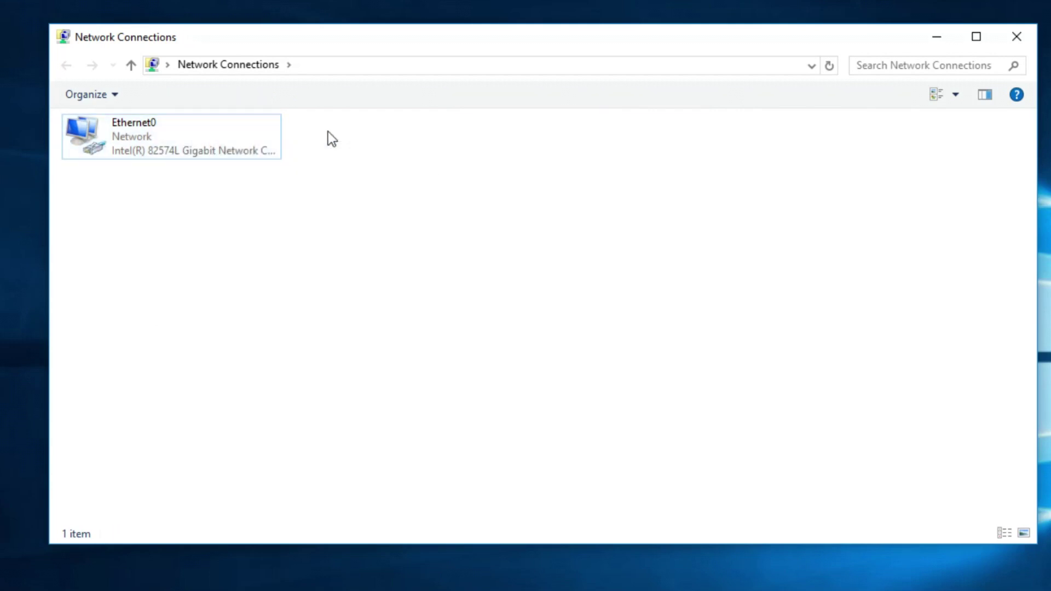